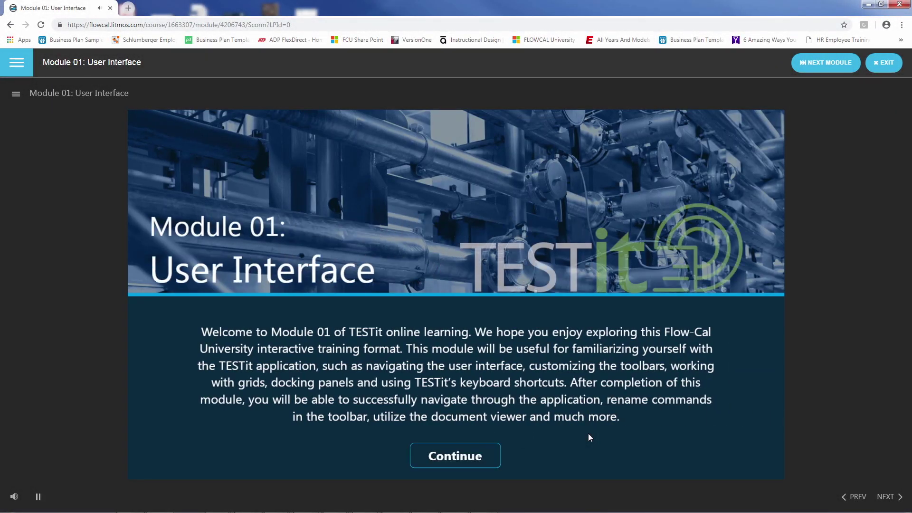
Continue from the Module 01 welcome screen to the Customizing Toolbars Try Mode introduction
left_click(485, 460)
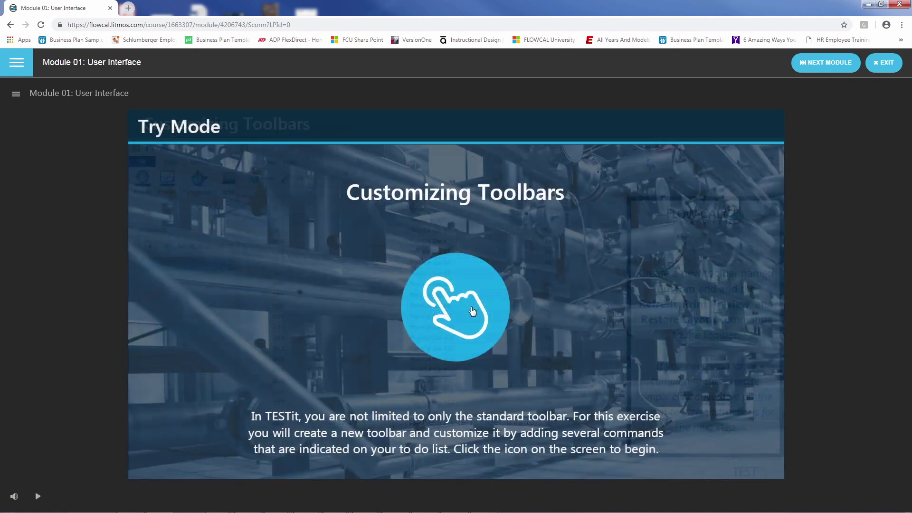
Start the TESTit toolbar simulation, bringing up the Customization dialog and To Do List
left_click(472, 311)
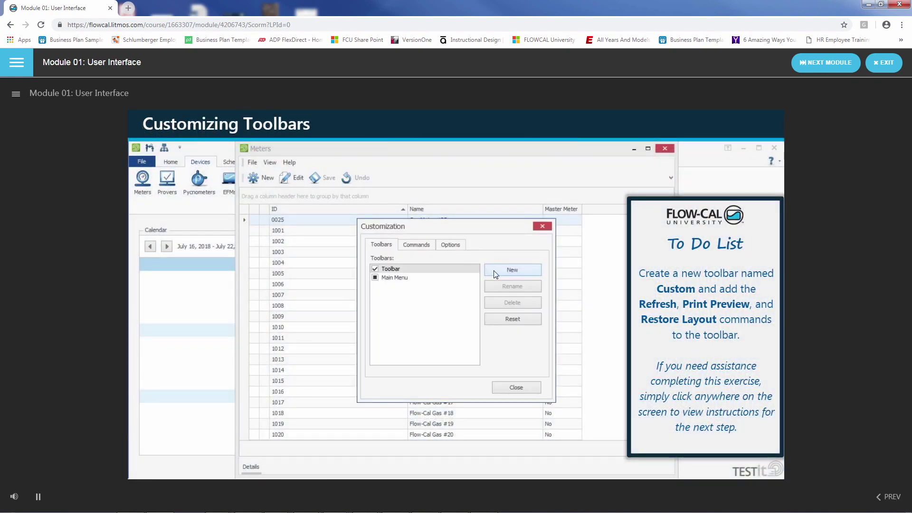